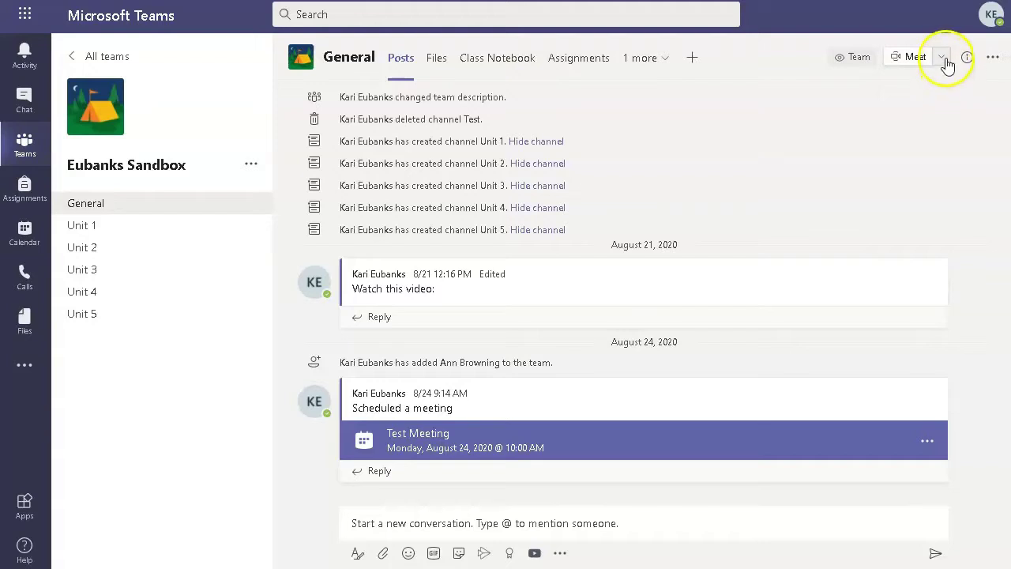
Step: Start scheduling a new meeting in the General channel and title it "Test Meeting"
click(942, 57)
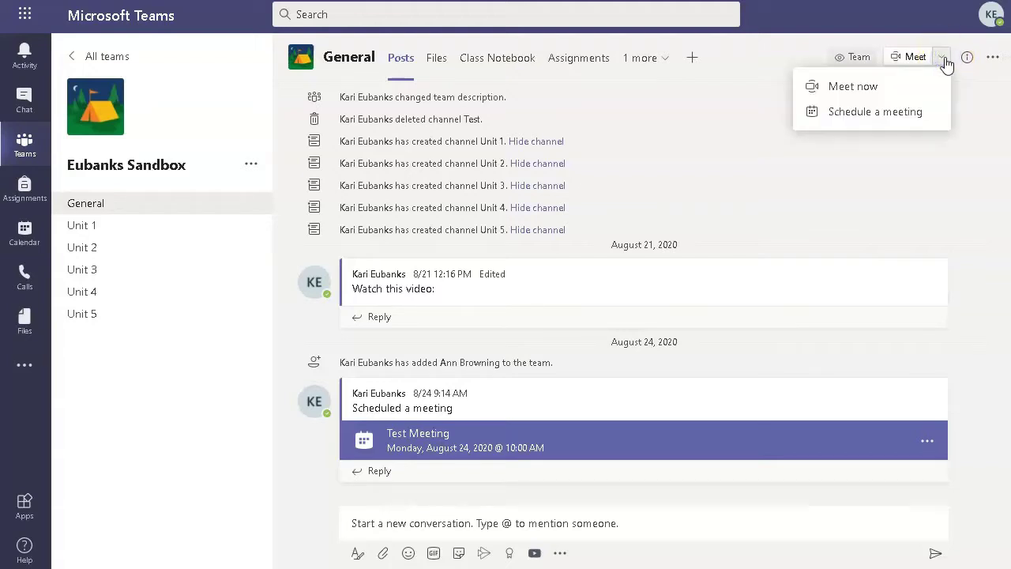
click(867, 92)
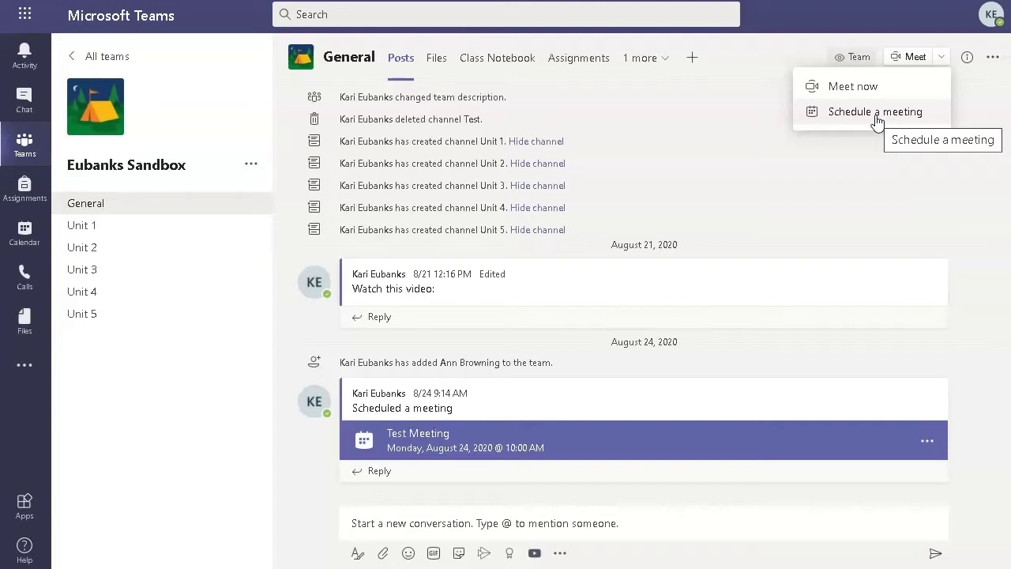
click(876, 113)
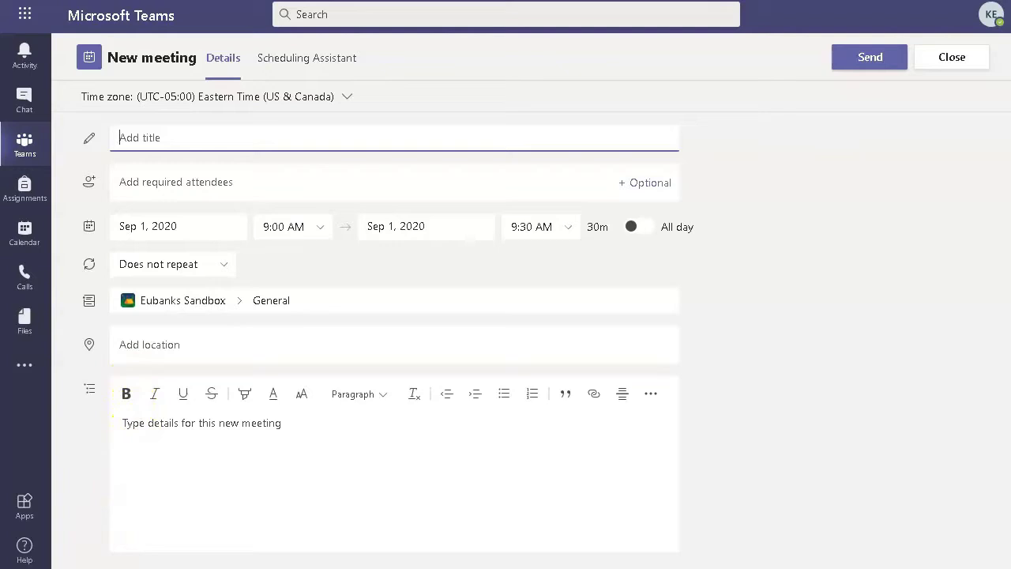
text(Test Meeting)
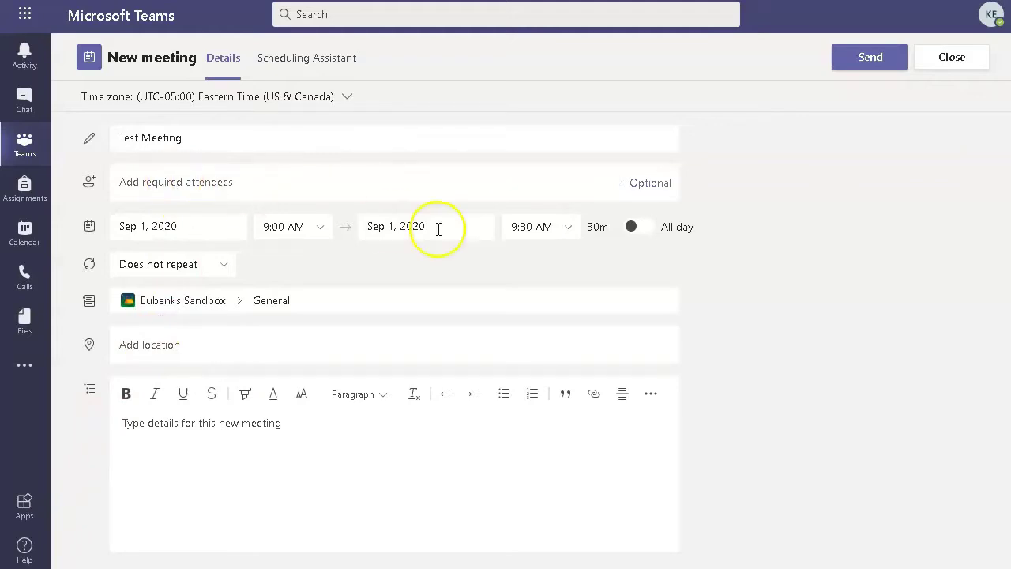
click(154, 190)
text(kar)
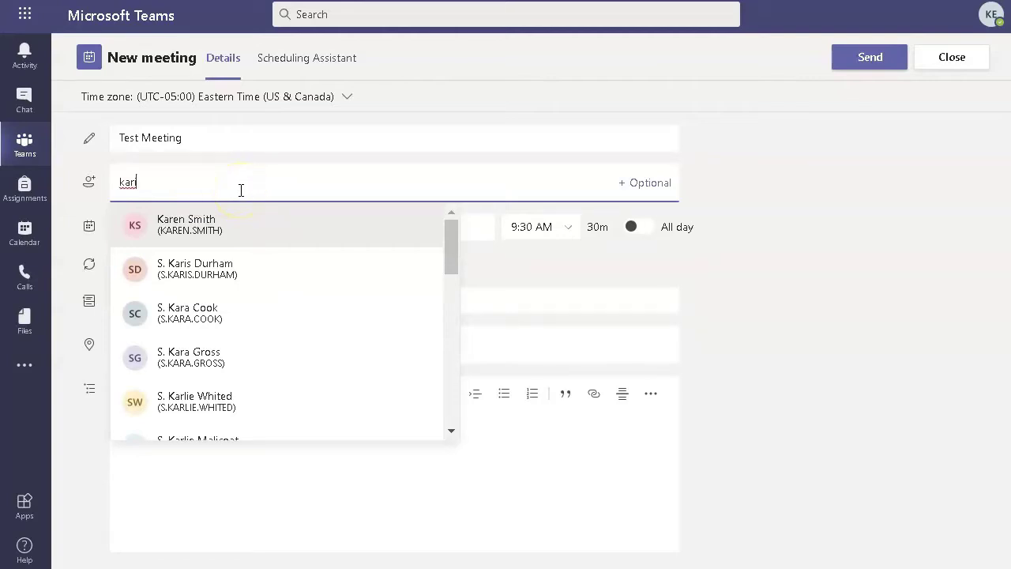
text(i.e)
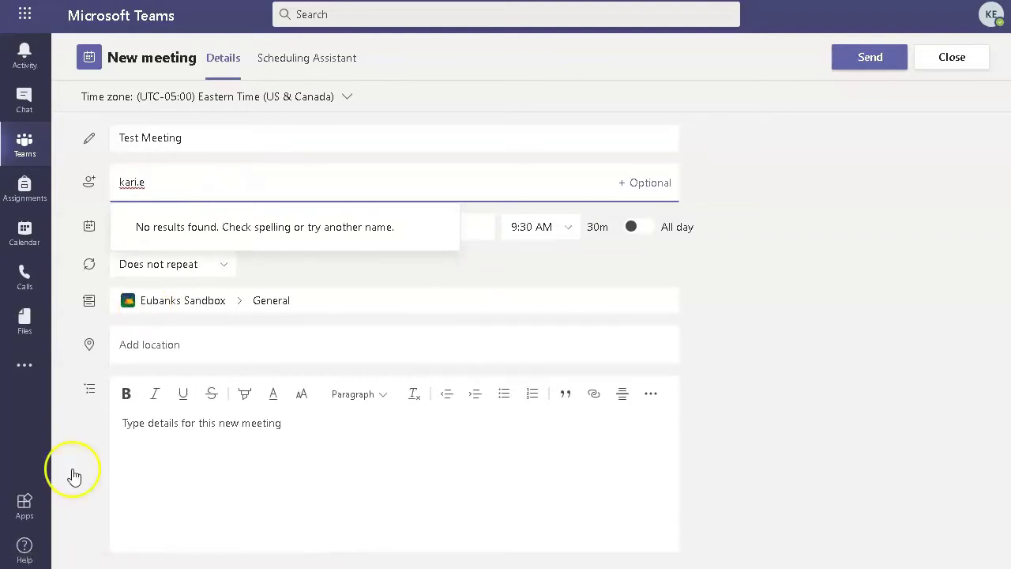
key(BackSpace)
key(BackSpace)
key(BackSpace)
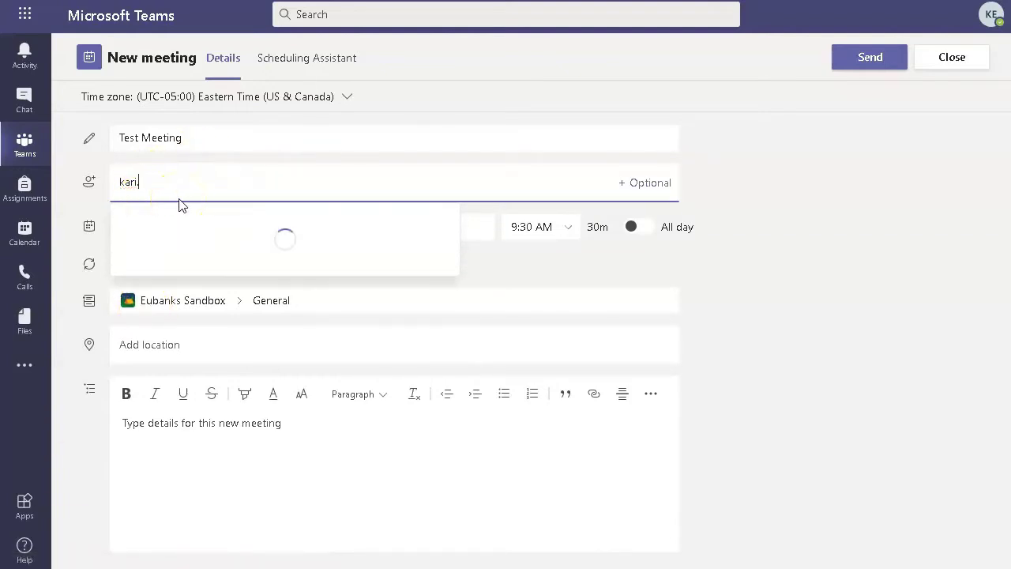
key(BackSpace)
key(BackSpace)
key(BackSpace)
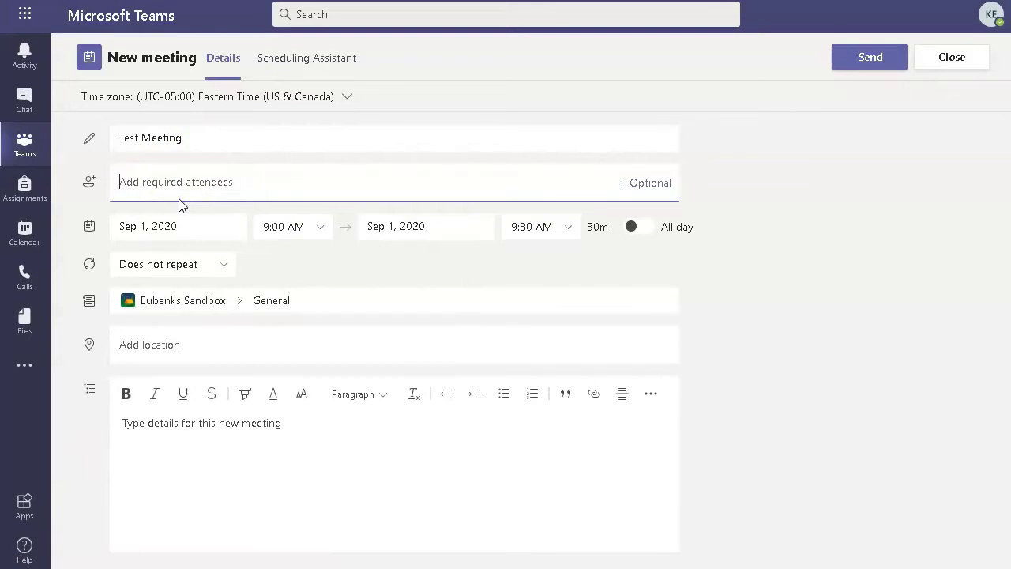
Step: Look up a colleague by first name and add them as a required attendee of the meeting
text(ann)
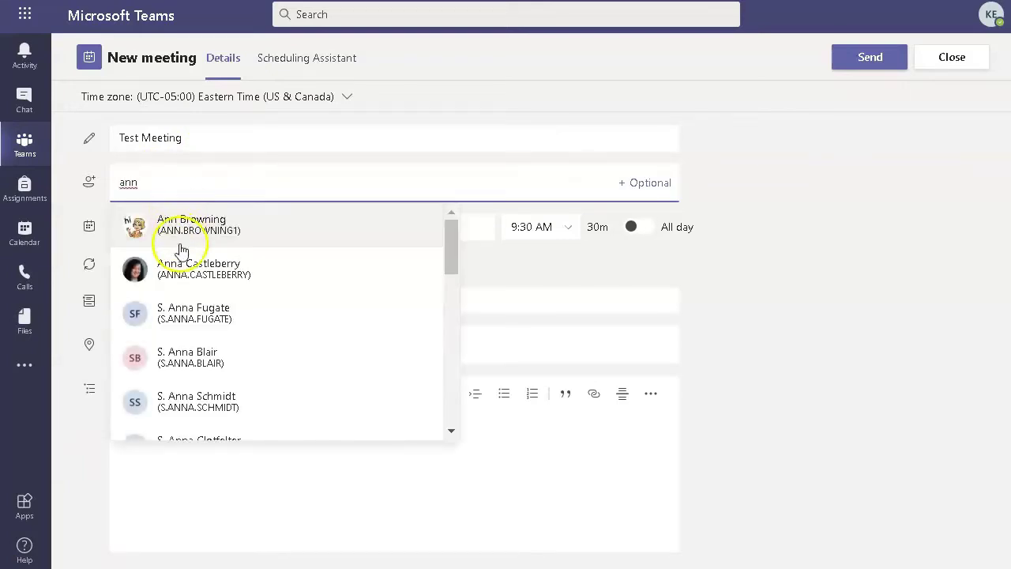
click(193, 227)
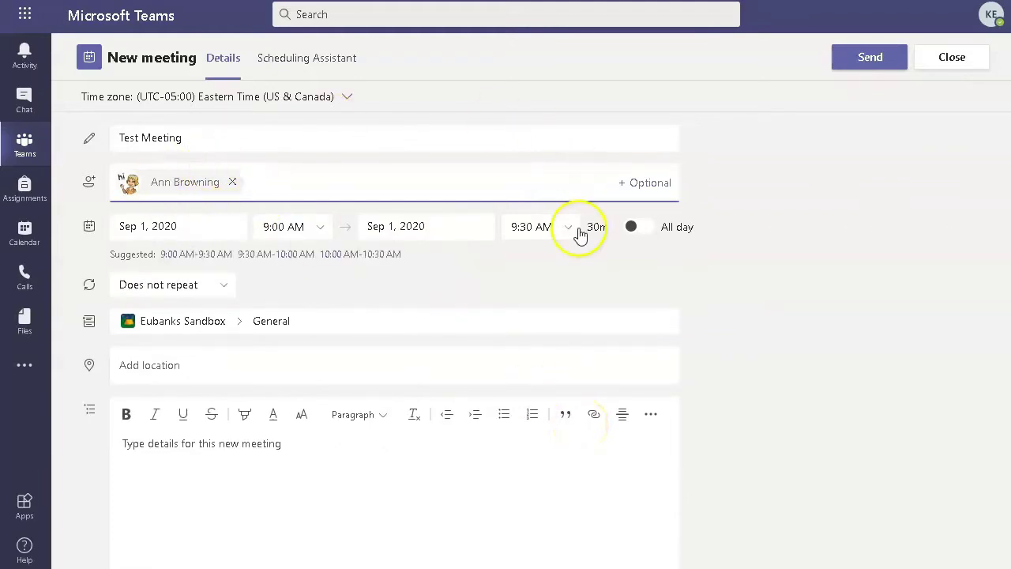
Step: Try a name lookup for an optional attendee, clear it, and remove the required attendee from the meeting
click(652, 183)
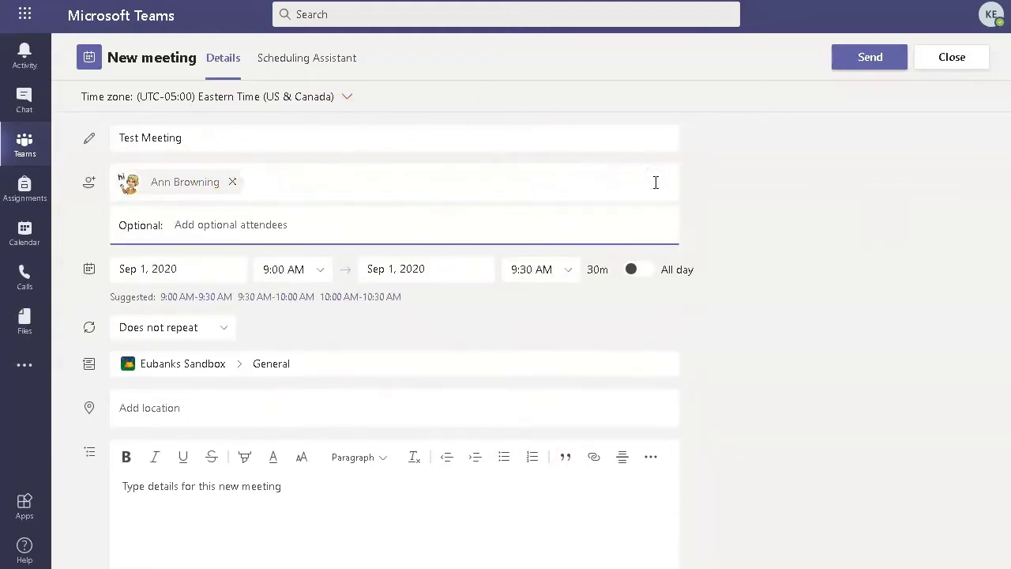
text(ann)
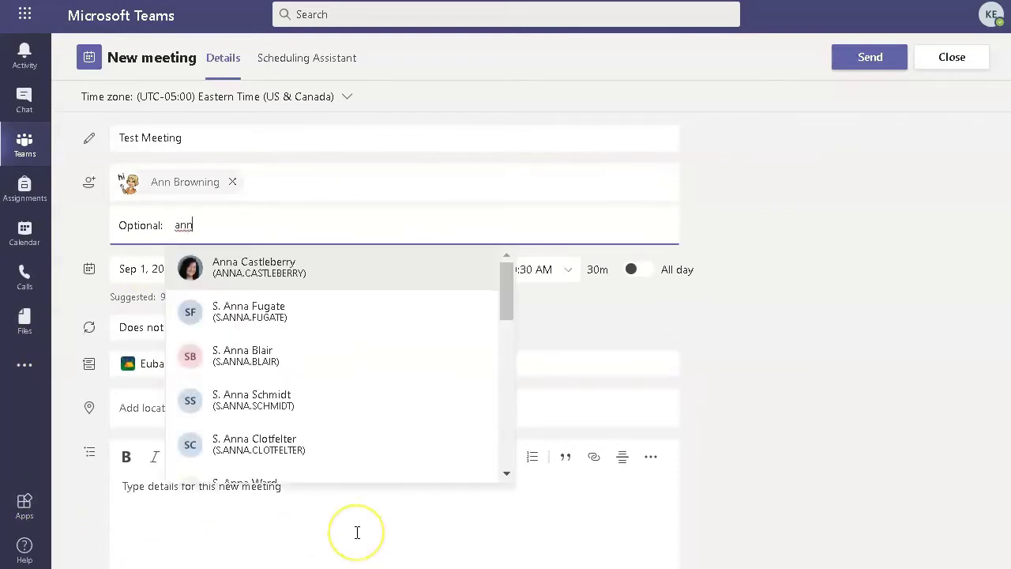
key(BackSpace)
key(BackSpace)
key(BackSpace)
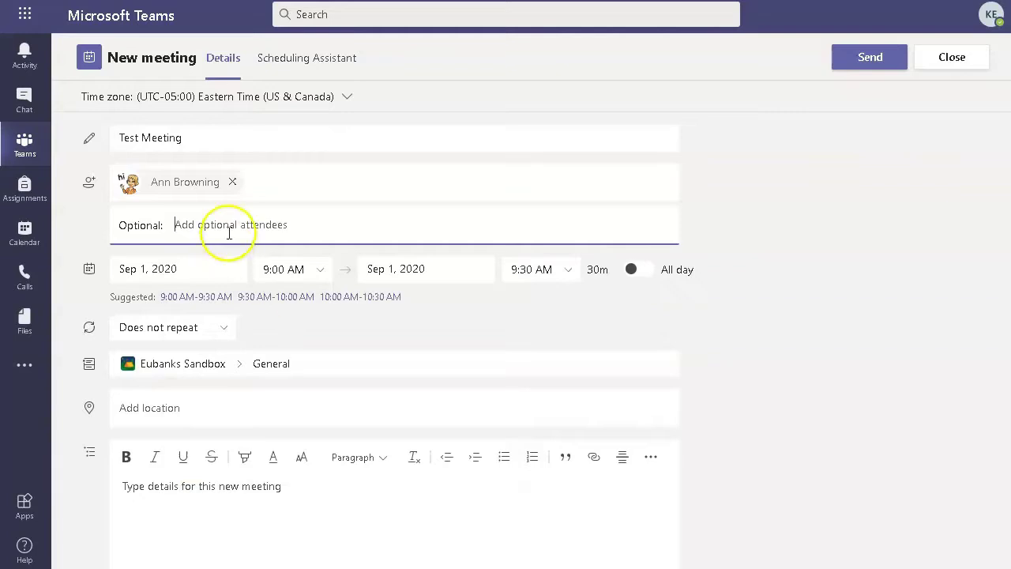
click(233, 183)
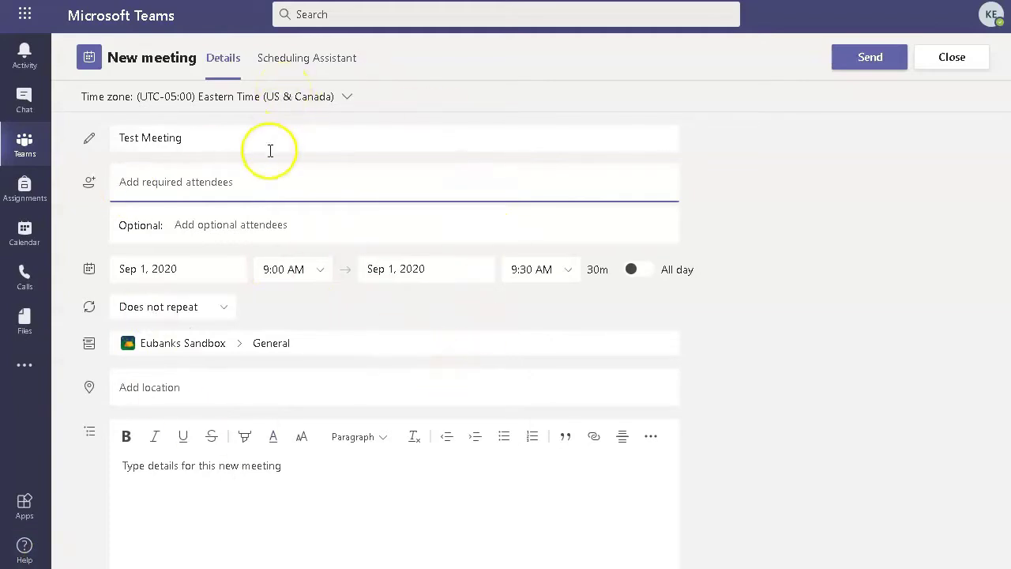
Step: Review the meeting's time slot in the Scheduling Assistant, return to the details, and send the Test Meeting invitation
click(324, 70)
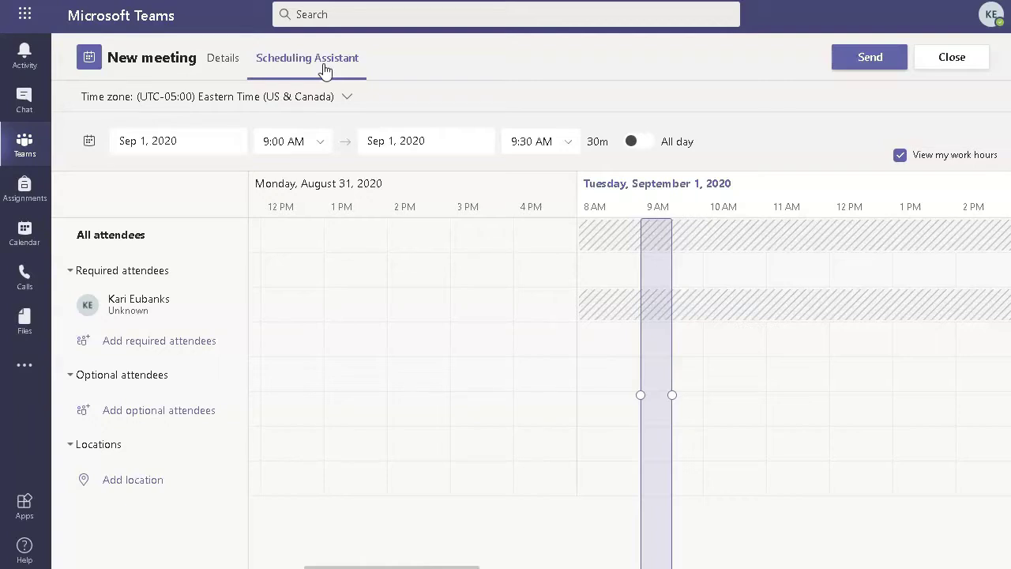
click(224, 60)
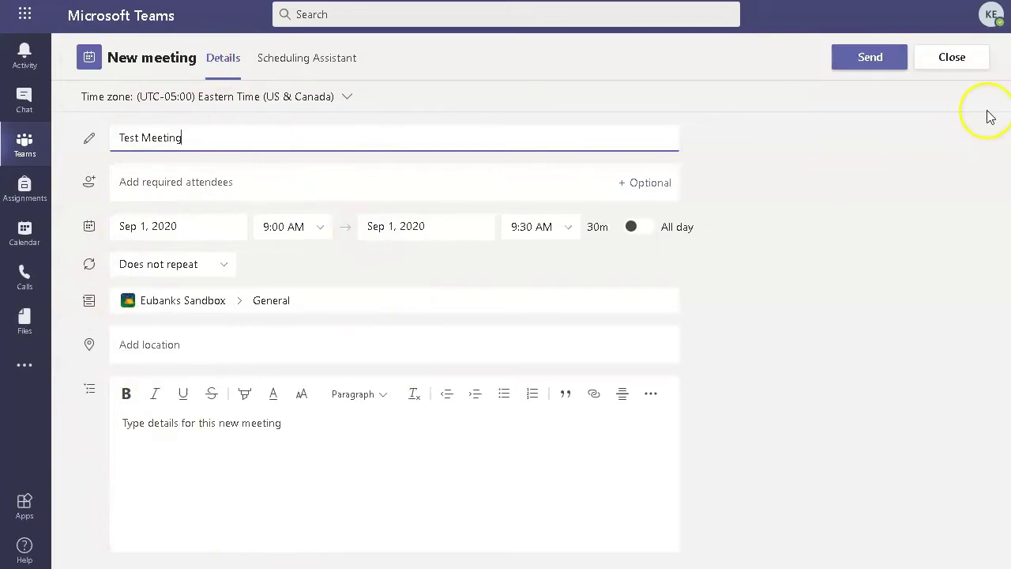
click(869, 62)
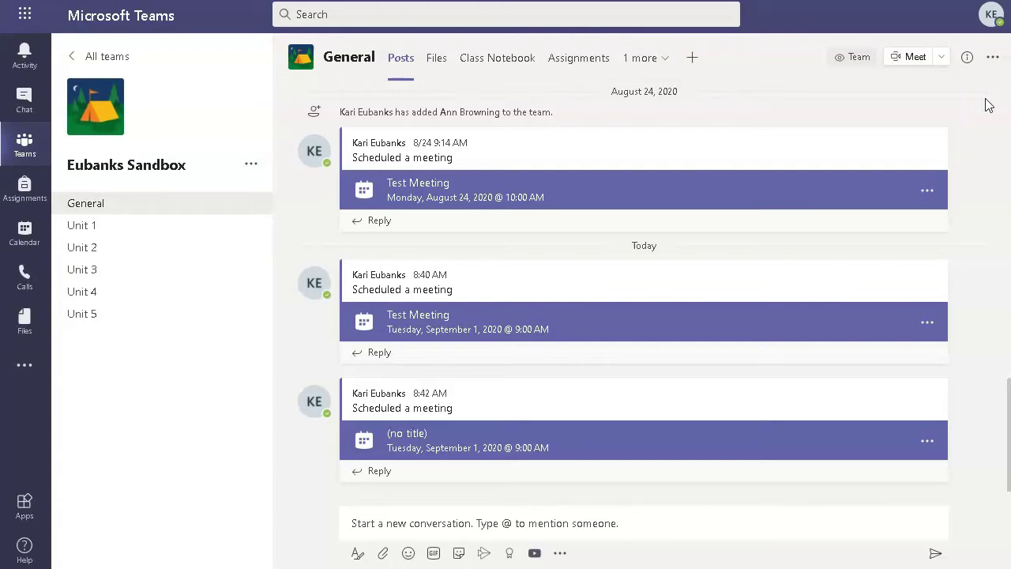
Step: Set up an instant meeting in the General channel and always allow teams.microsoft.com to access the camera and microphone
click(943, 61)
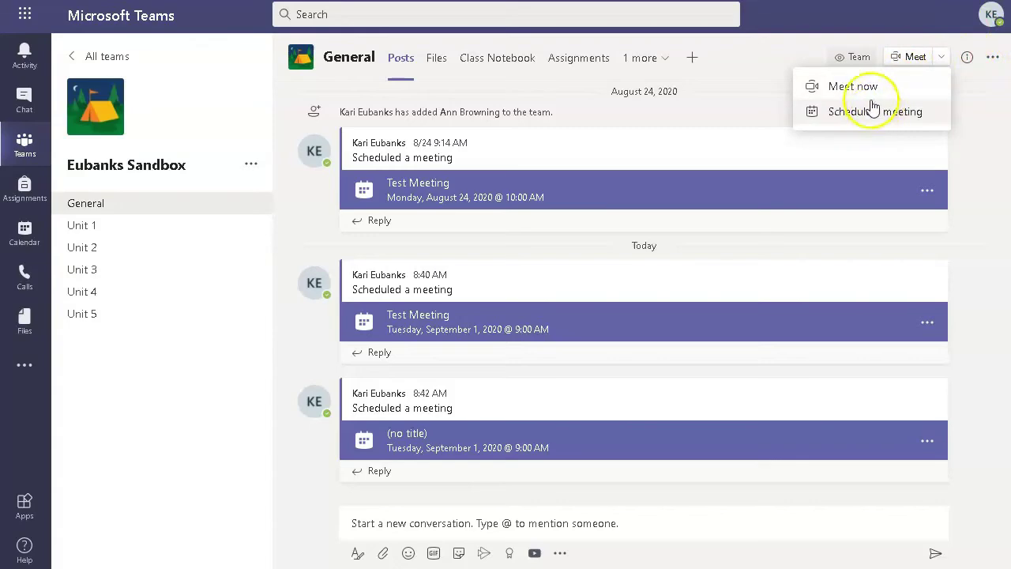
click(870, 93)
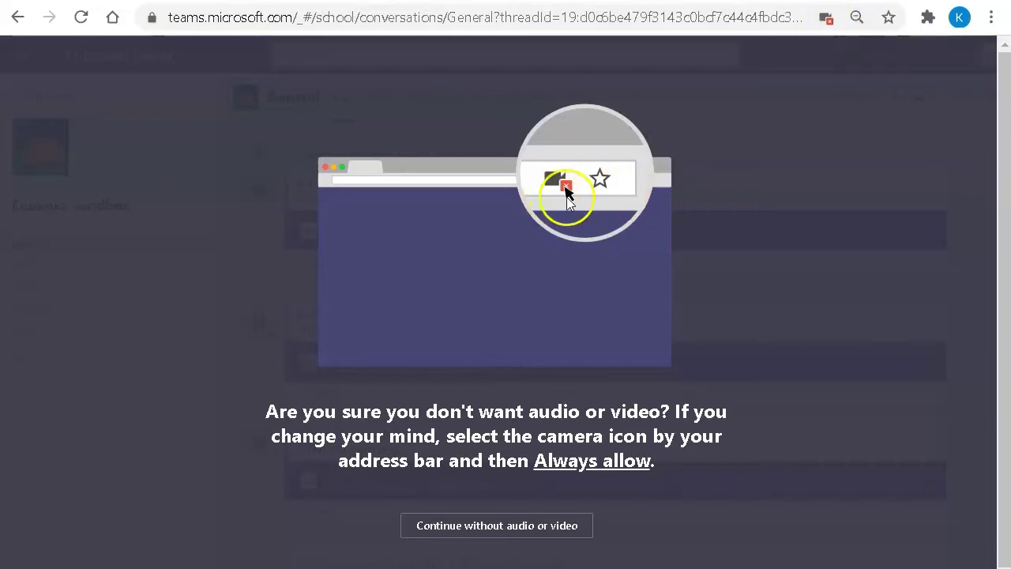
click(825, 19)
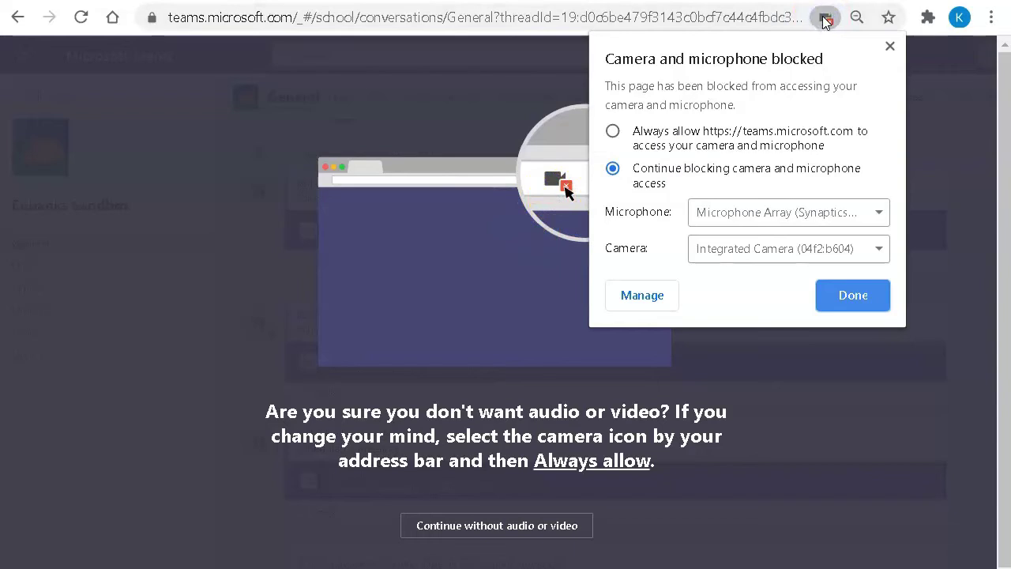
click(613, 132)
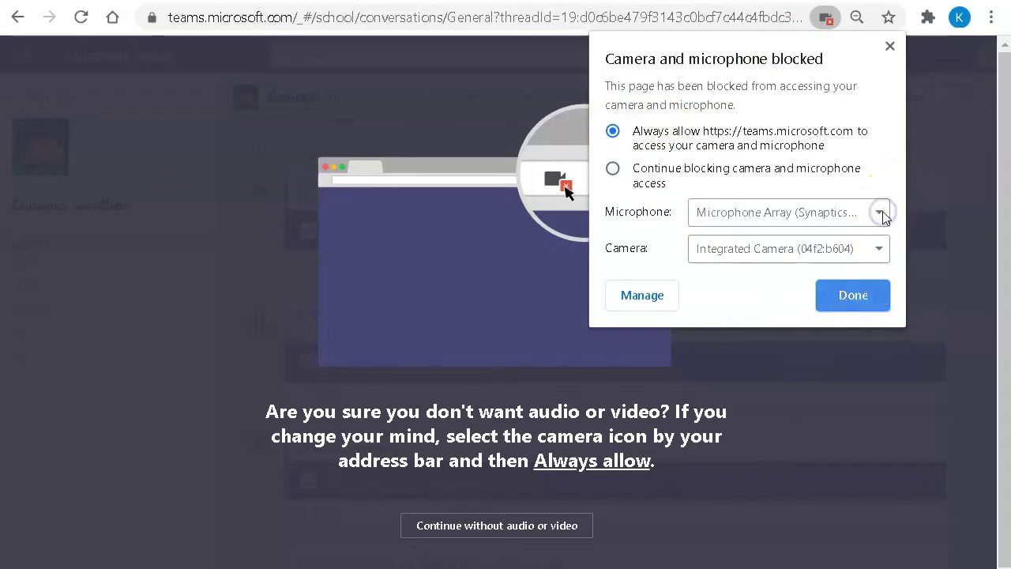
click(854, 295)
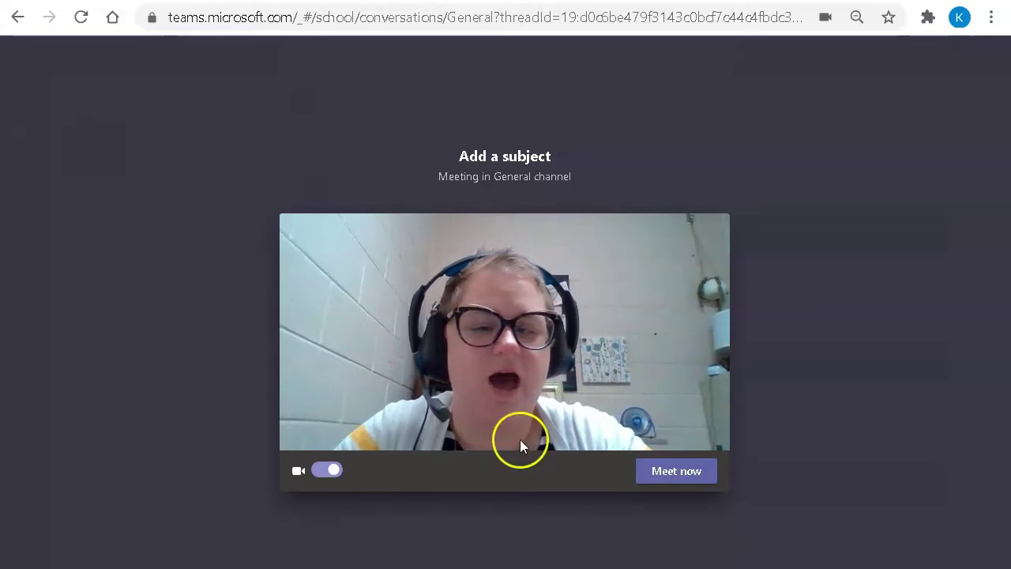
Step: Start the instant meeting, check who can be invited to it, and hang up
click(671, 470)
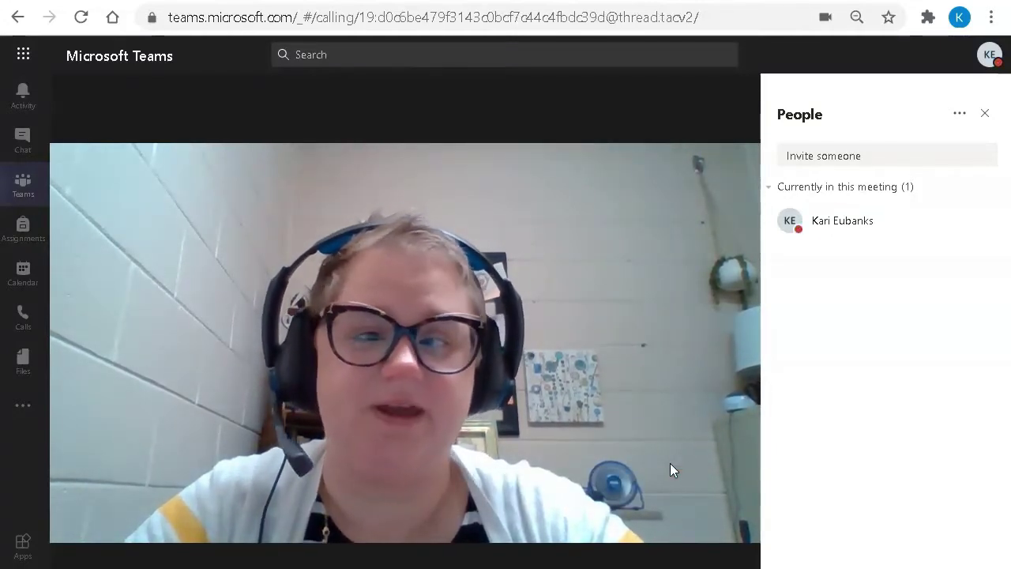
click(796, 153)
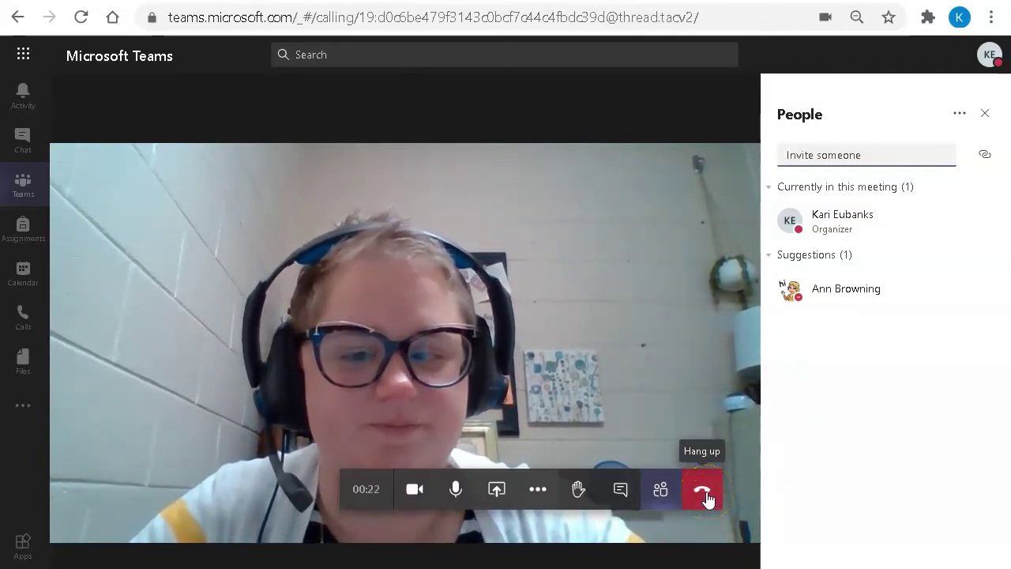
click(704, 493)
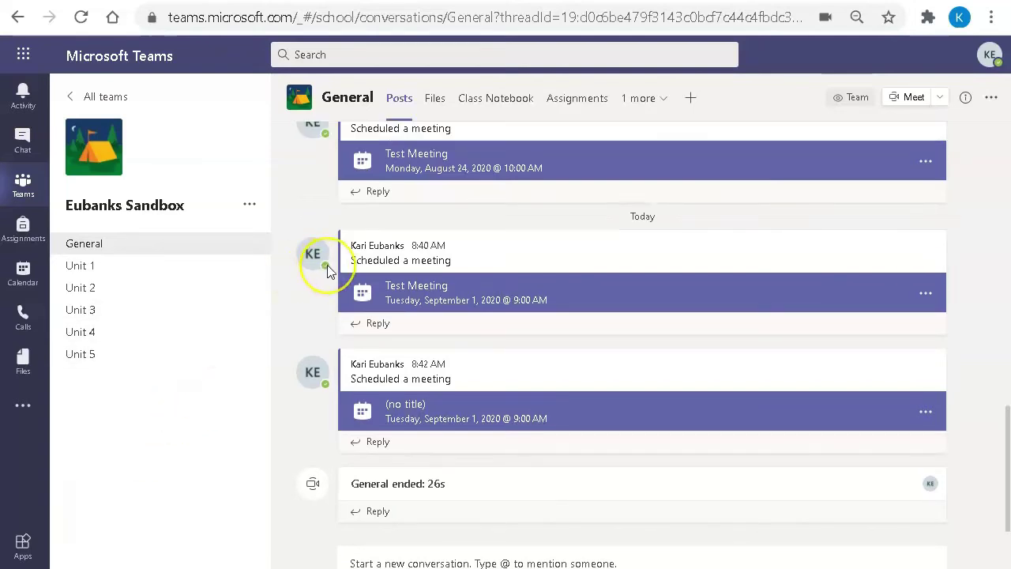
Step: Switch to Outlook and open the Test Meeting event from its 9:00 AM reminder, widening the event window
mouse_move(328, 270)
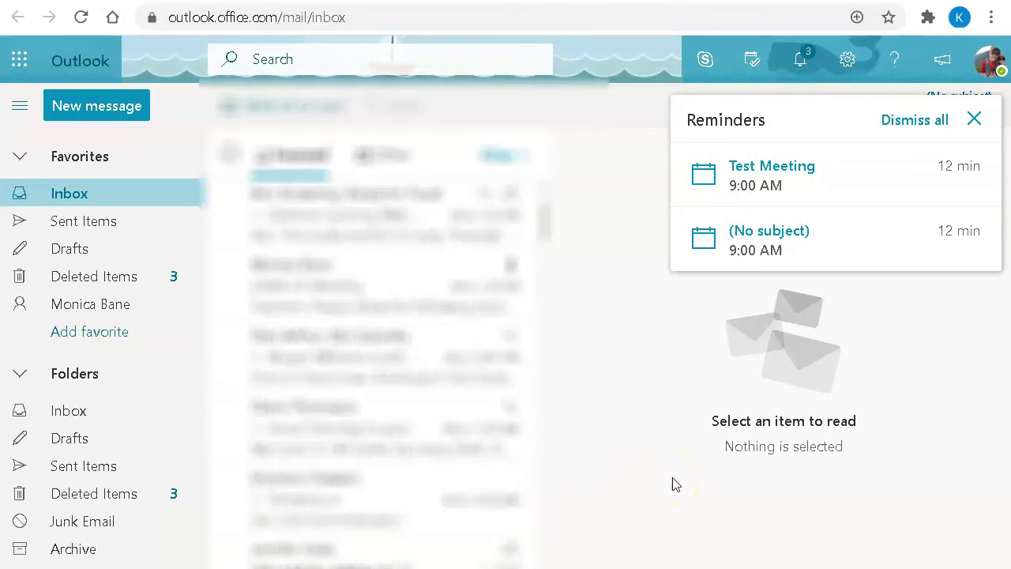
mouse_move(806, 181)
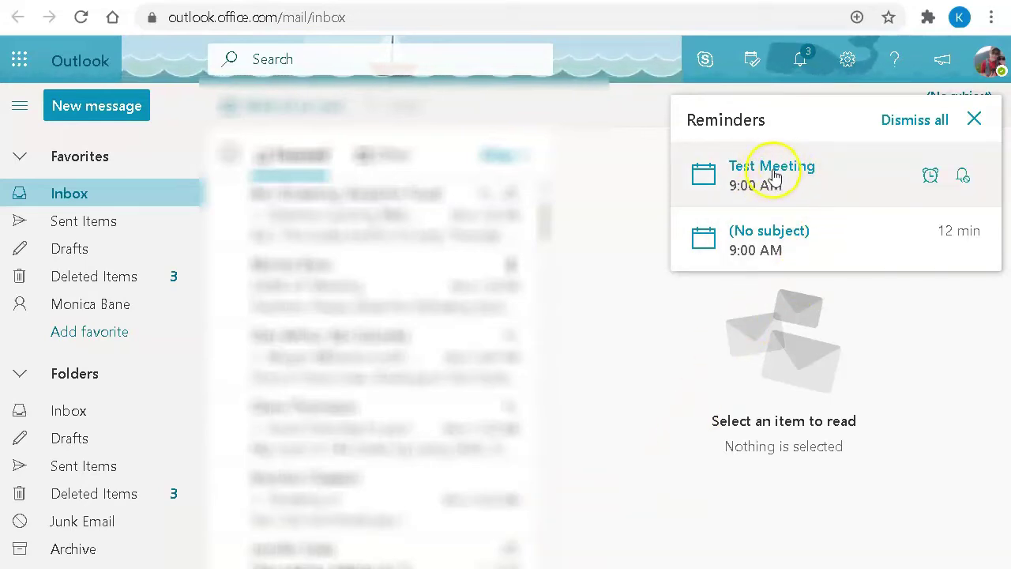
click(773, 167)
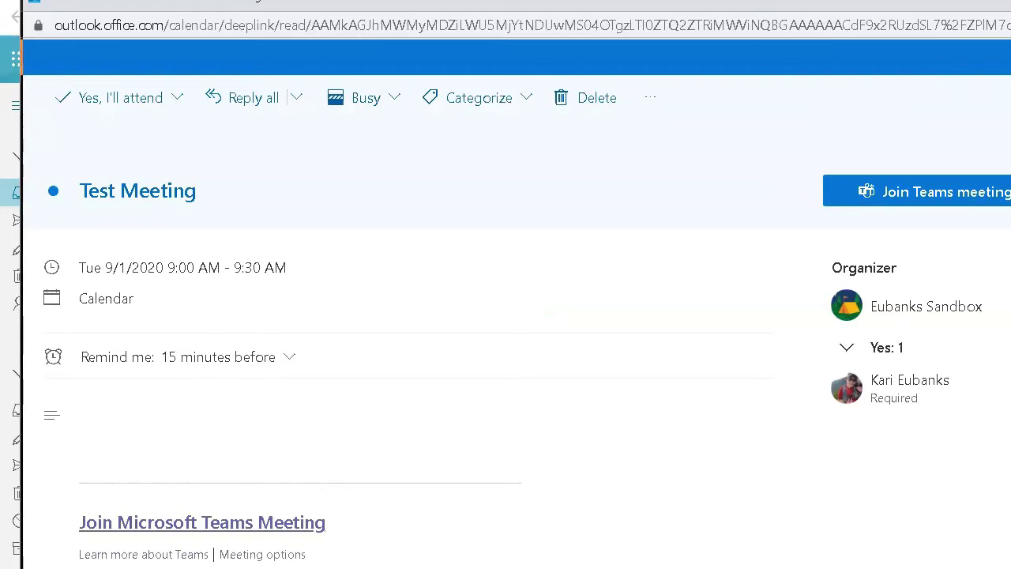
drag(1005, 147, 1010, 147)
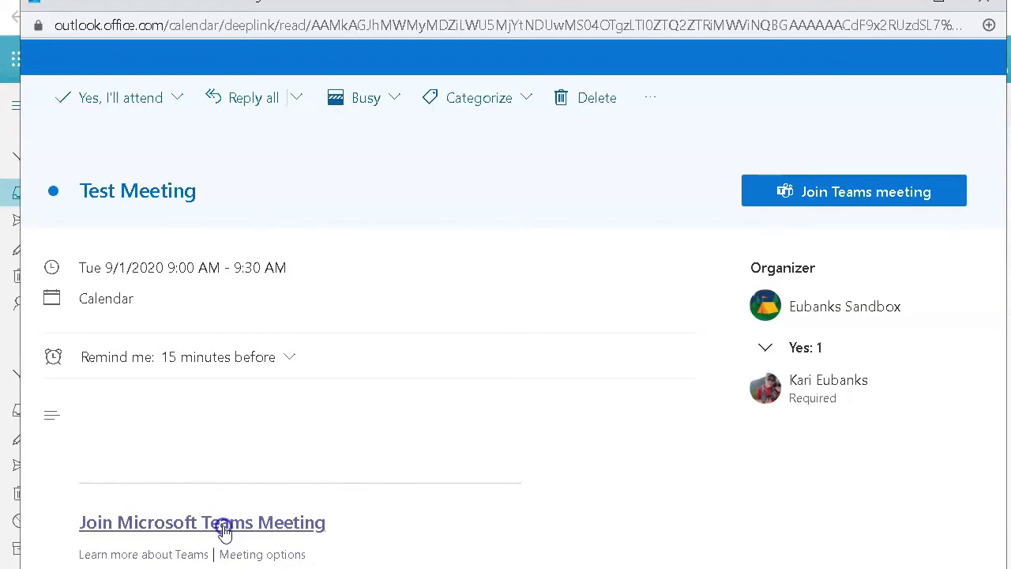
Step: Follow the event's Teams meeting link into the Microsoft Teams desktop app, and close the pre-join screen without joining
click(225, 527)
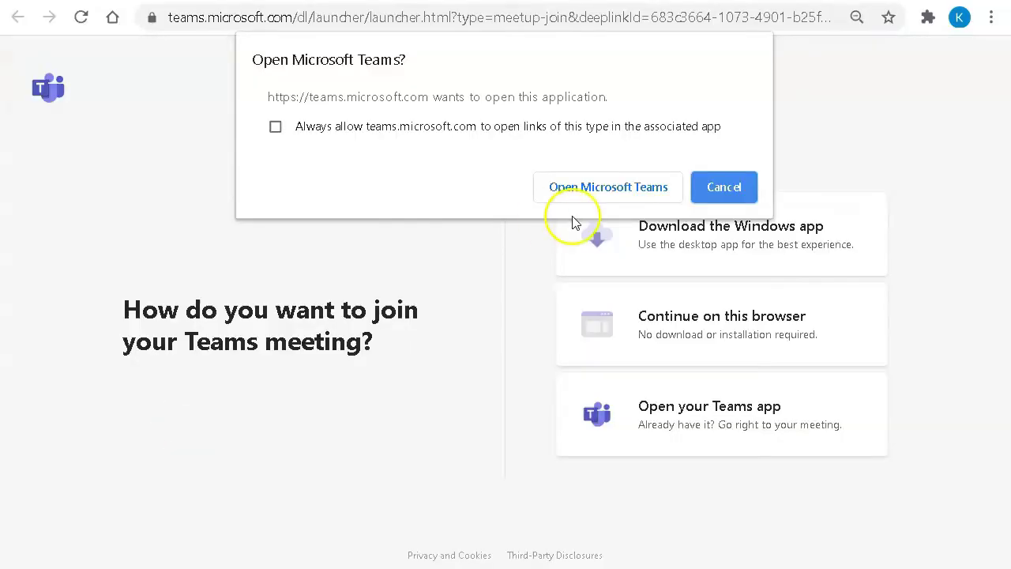
click(609, 190)
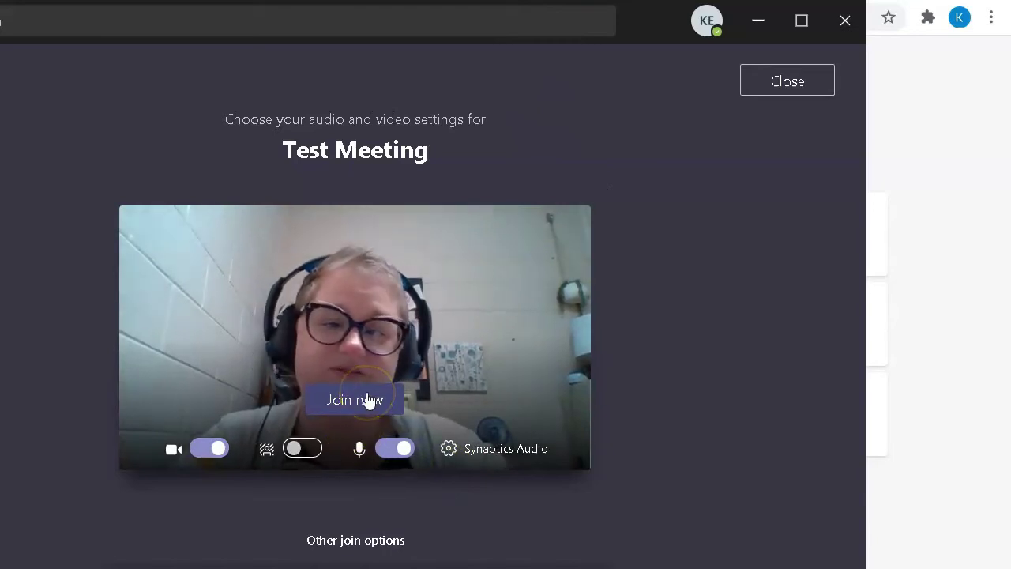
click(787, 82)
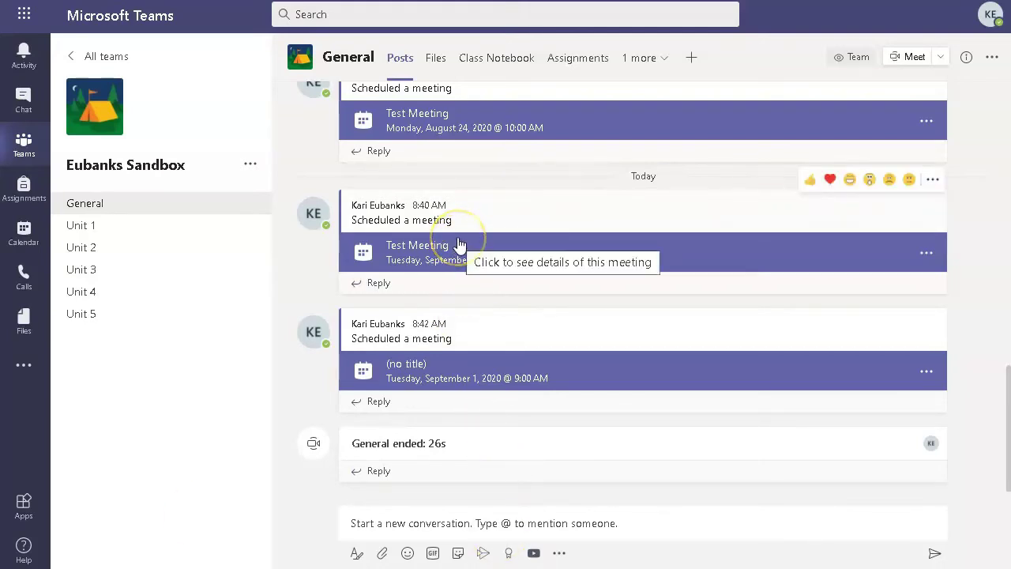
Step: Switch to Teams in the browser, open today's Test Meeting from the General channel posts, and join it with camera and microphone on
click(417, 253)
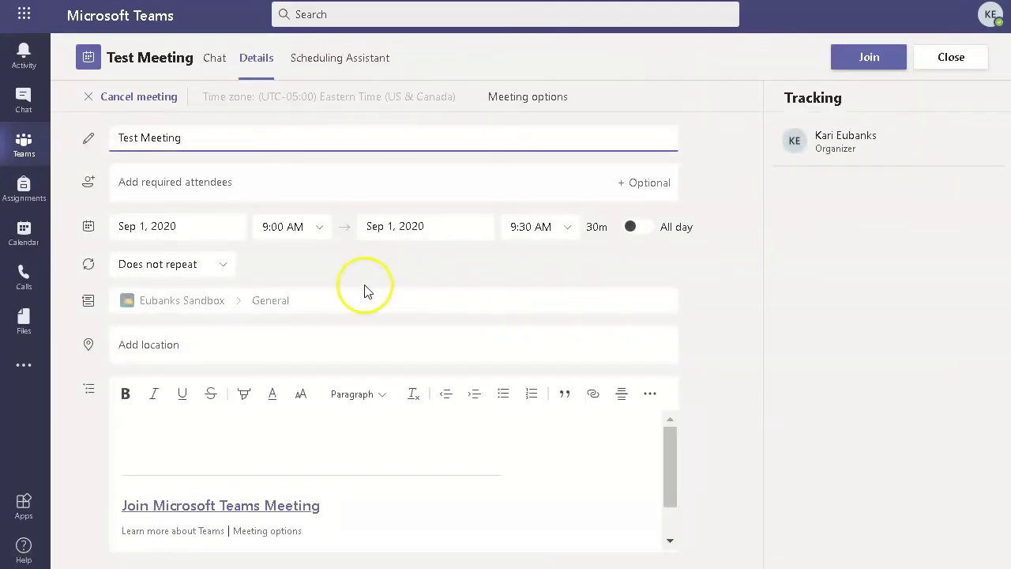
click(862, 57)
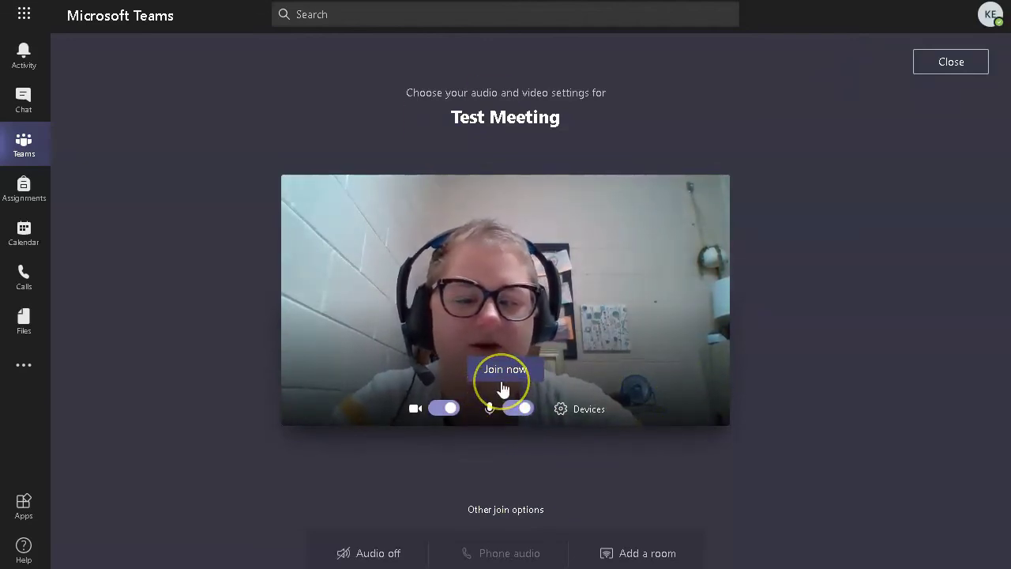
click(502, 362)
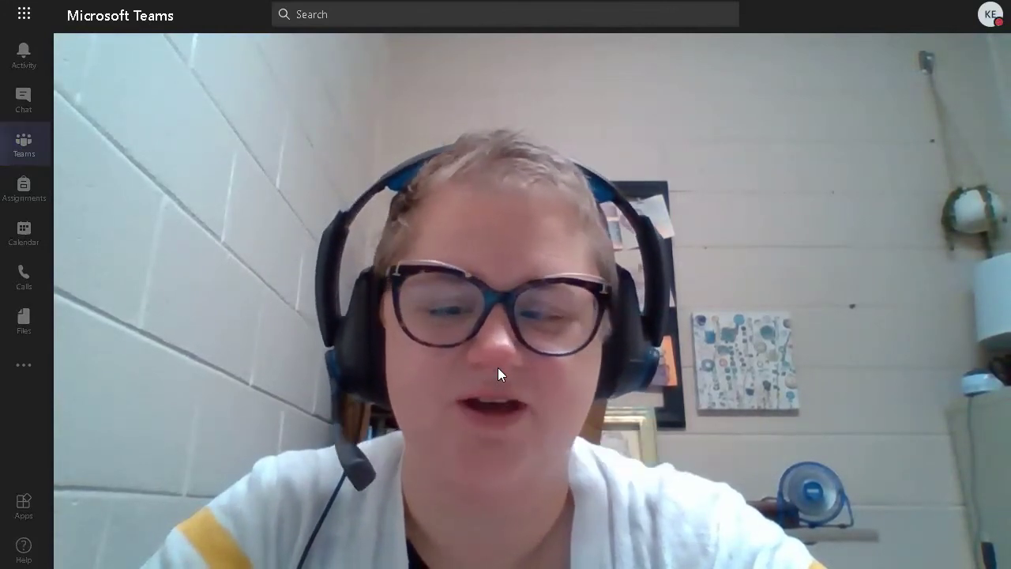
Step: Bring up the meeting controls and start recording the Test Meeting
click(401, 497)
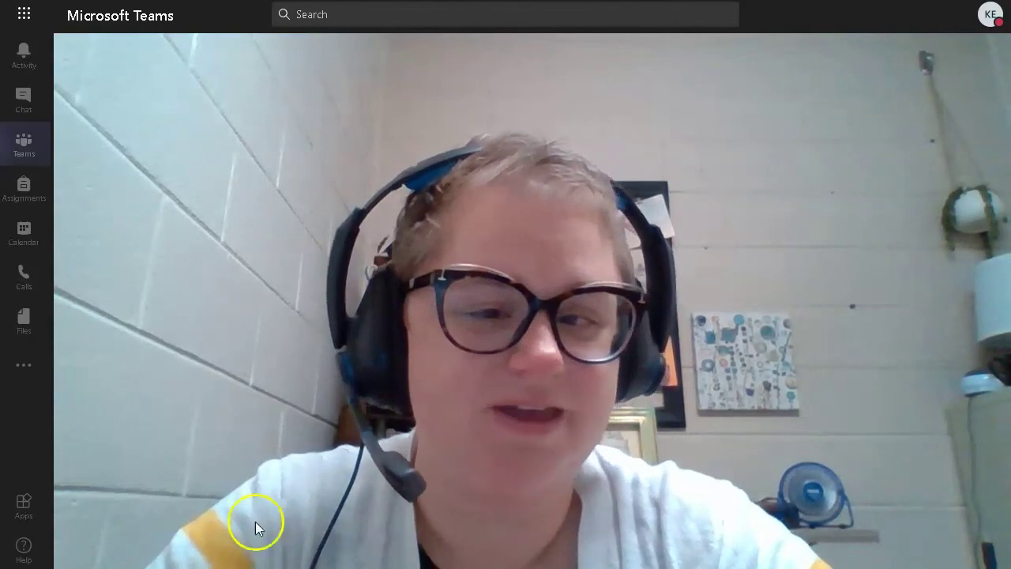
mouse_move(255, 522)
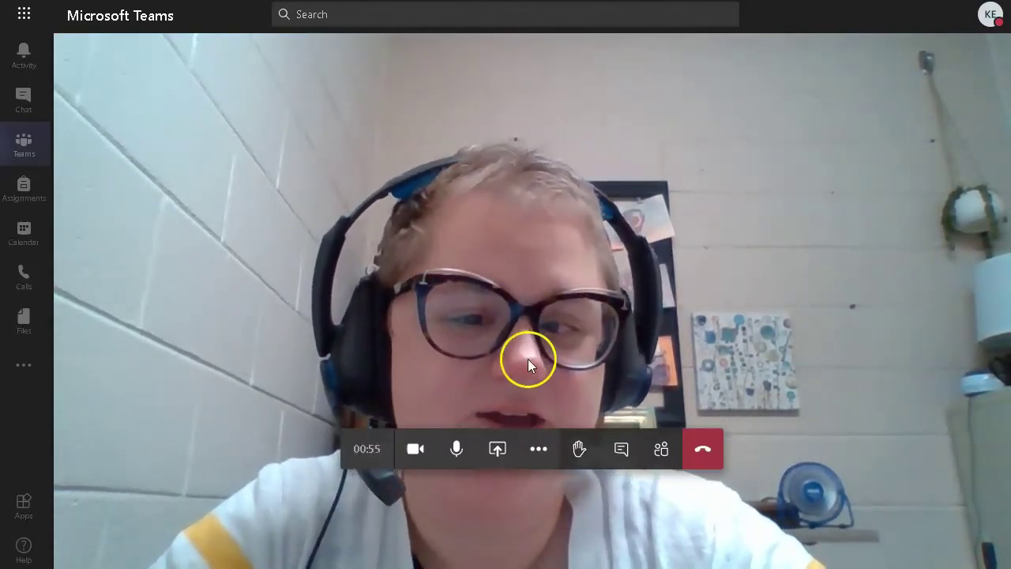
click(538, 450)
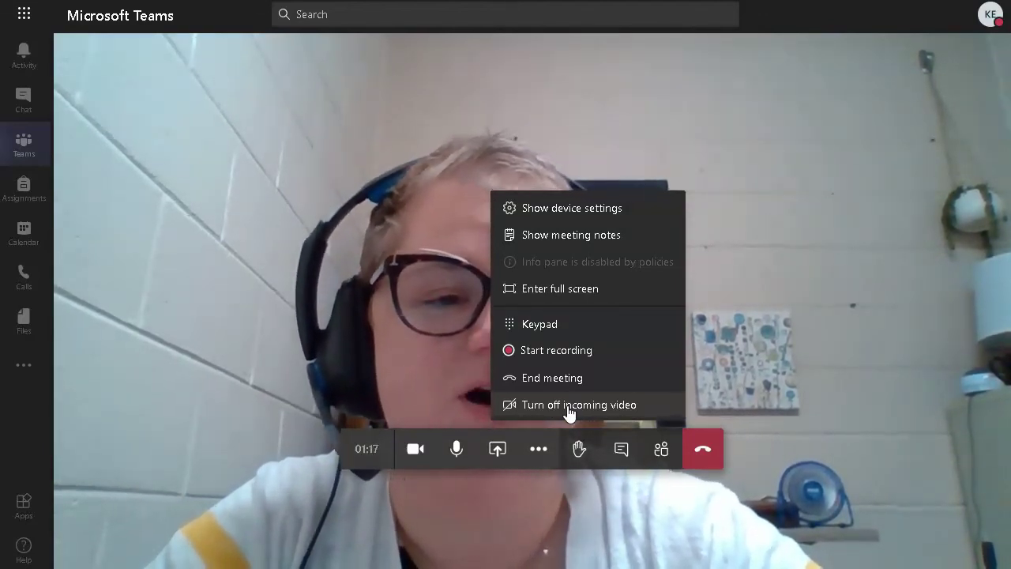
click(578, 352)
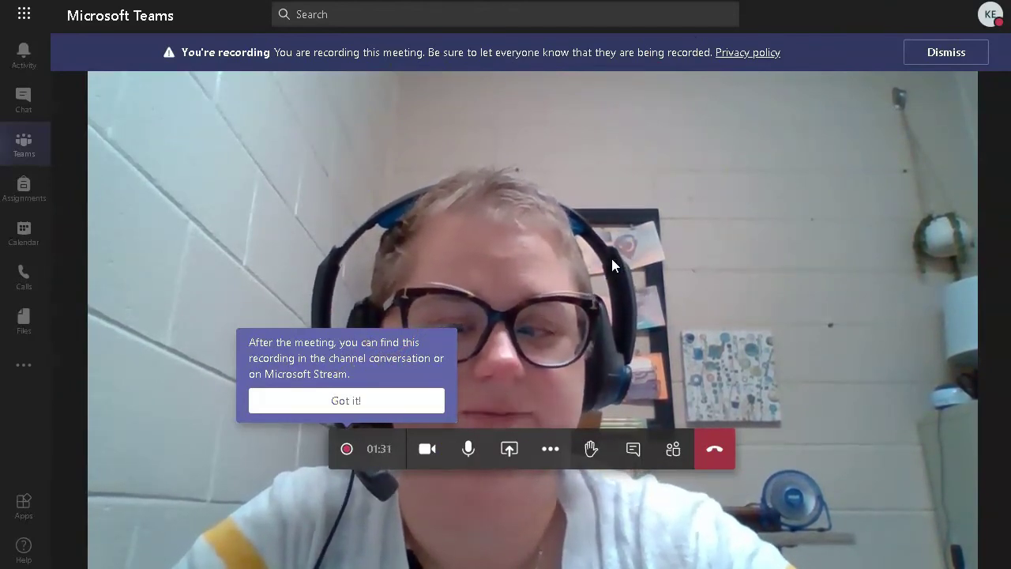
Step: Dismiss the tip about finding the recording and the recording notice banner, and hang up the meeting
click(347, 404)
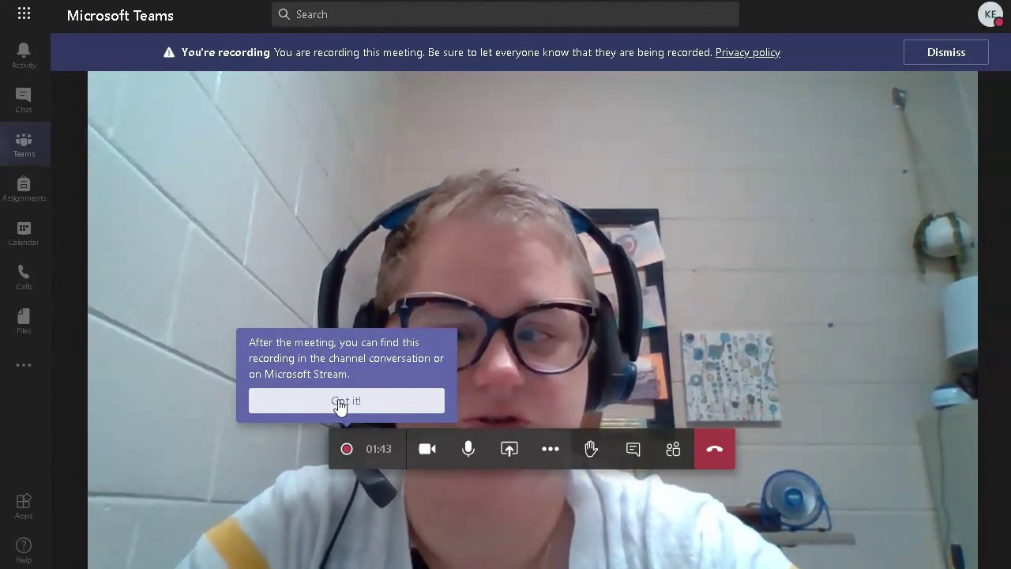
click(339, 403)
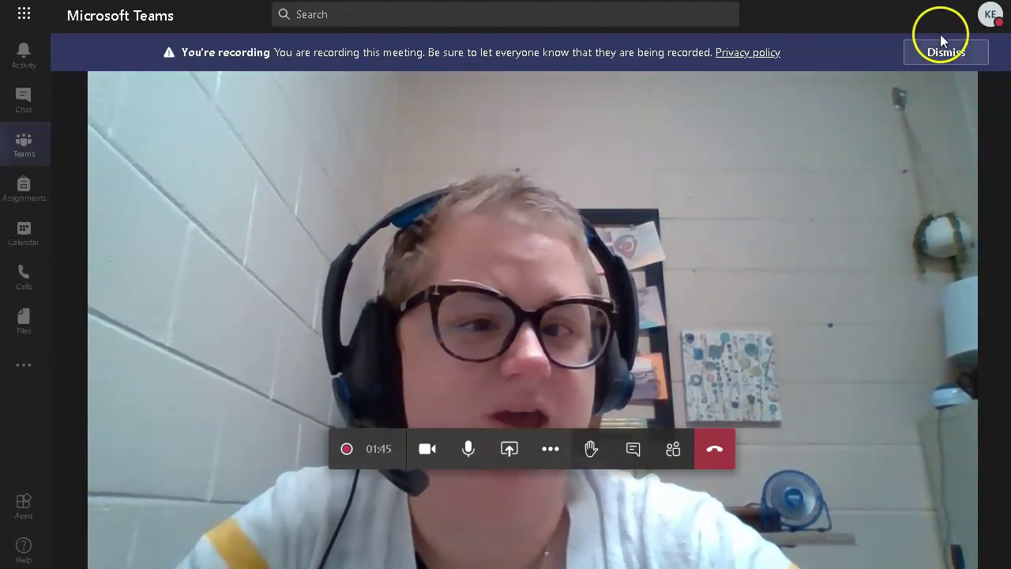
click(944, 52)
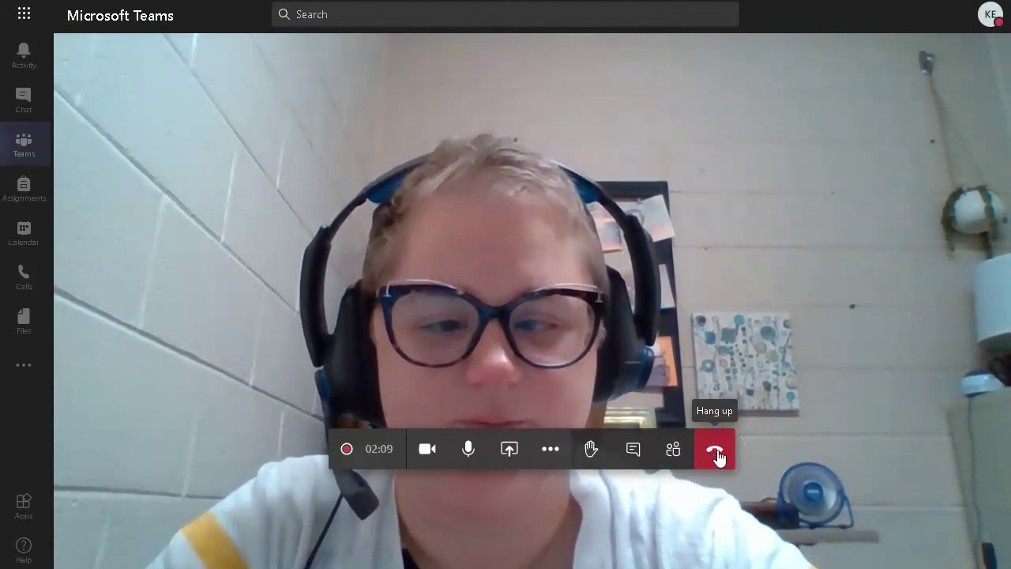
click(716, 452)
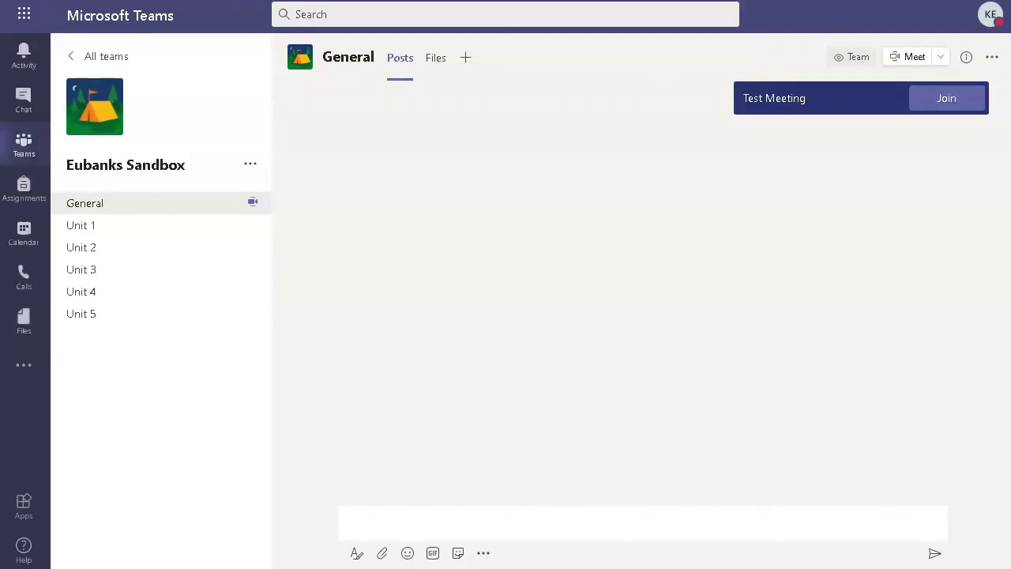